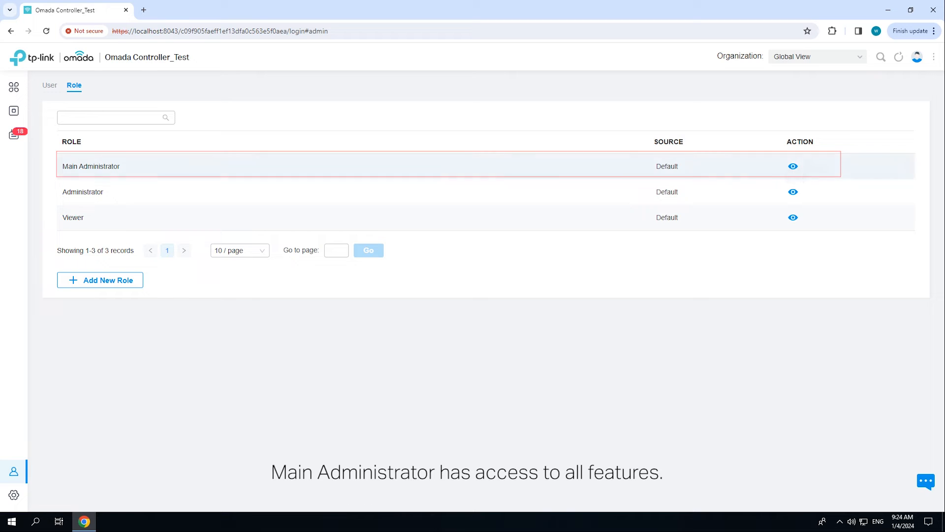
pyautogui.click(793, 166)
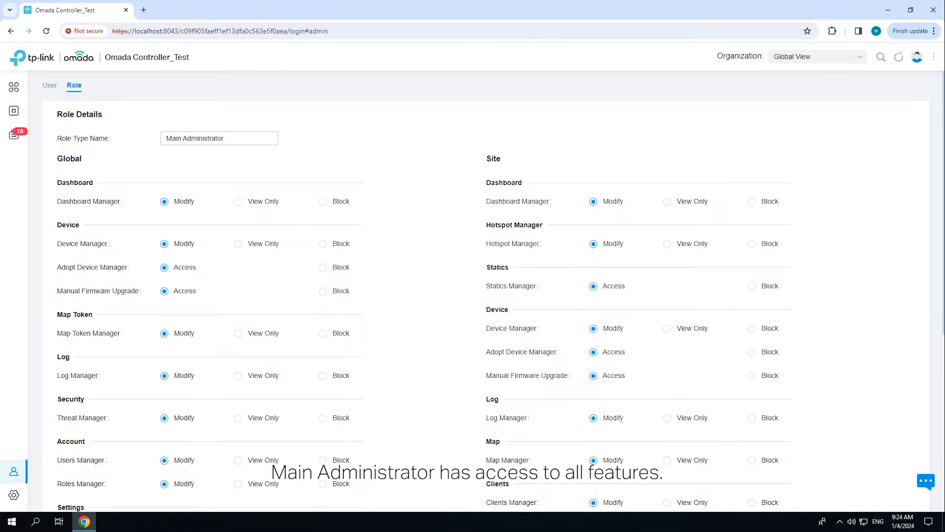
pyautogui.scroll(-6, 492, 295)
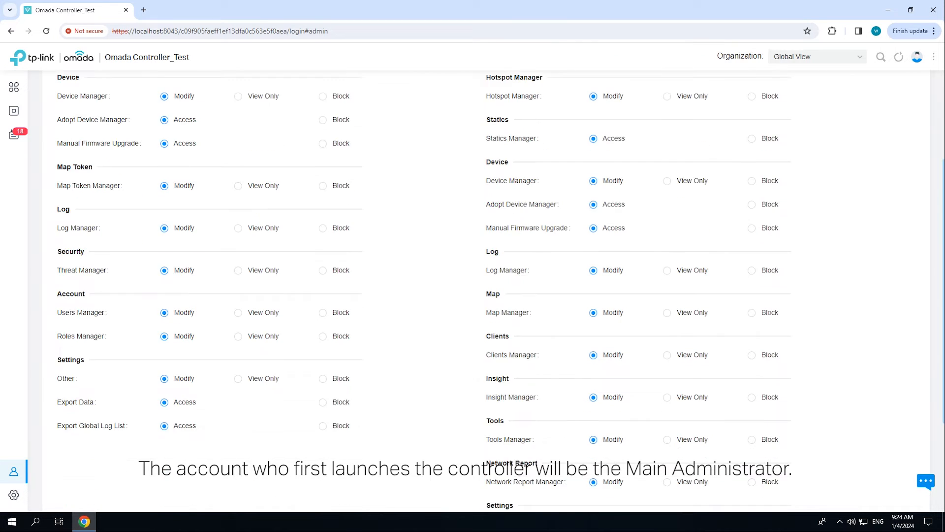
pyautogui.click(75, 463)
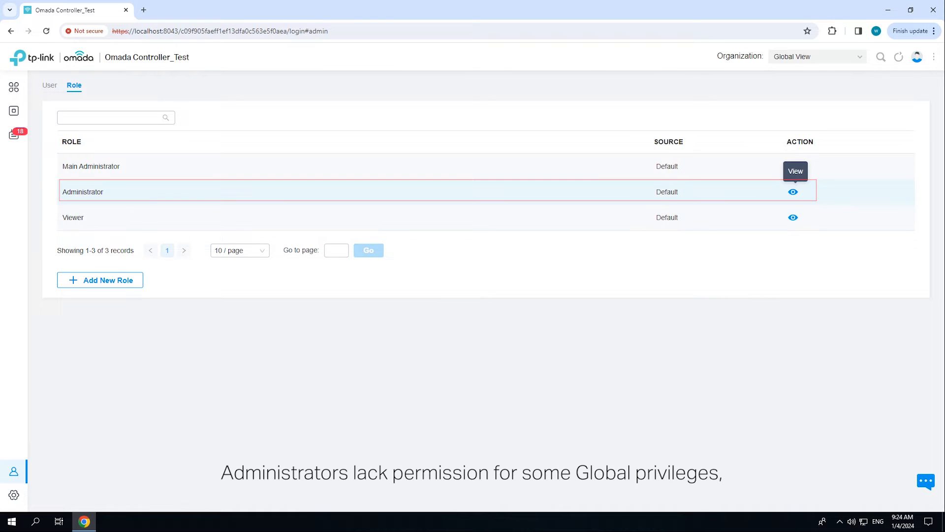
pyautogui.click(793, 192)
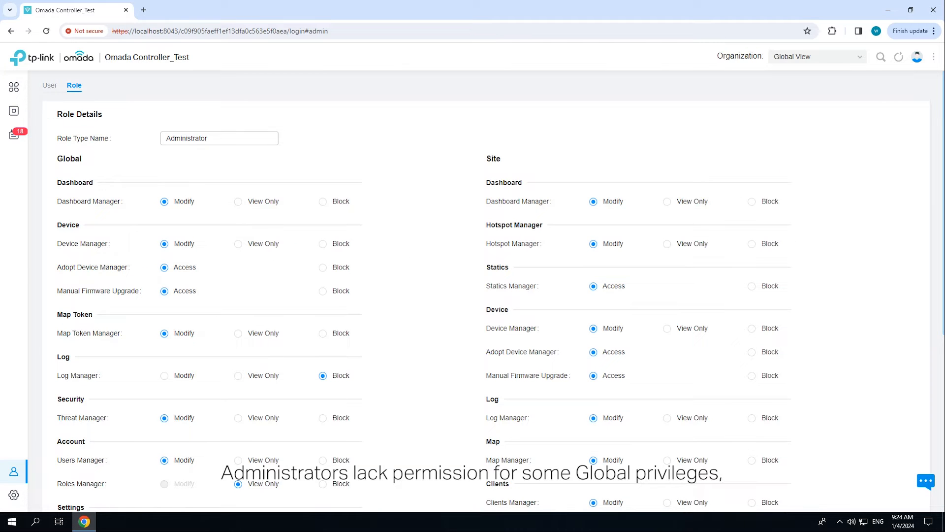
pyautogui.scroll(-1, 473, 296)
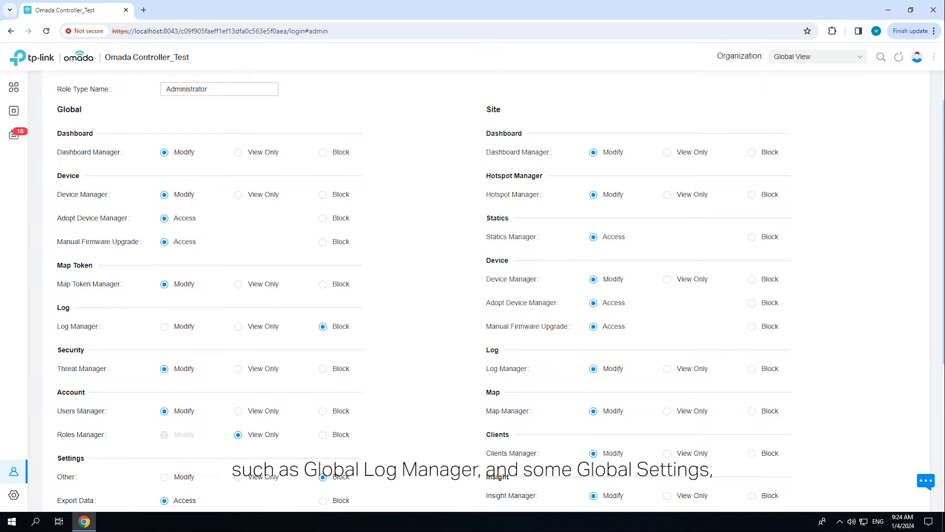
pyautogui.scroll(-1, 472, 295)
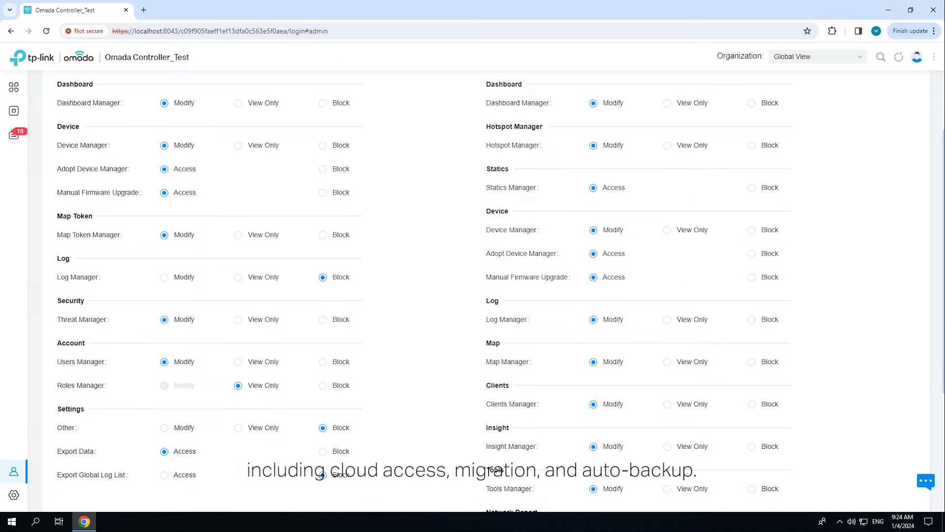
pyautogui.scroll(-1, 472, 296)
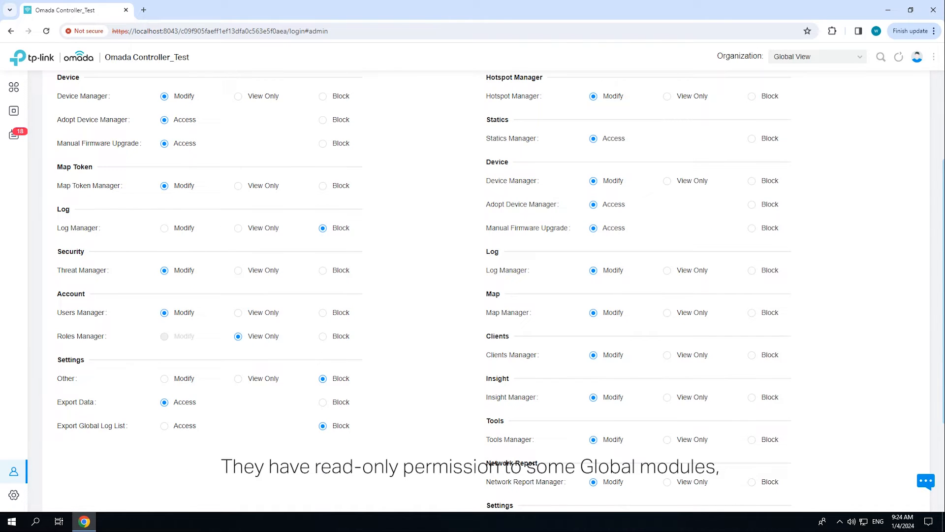
pyautogui.scroll(-2, 473, 296)
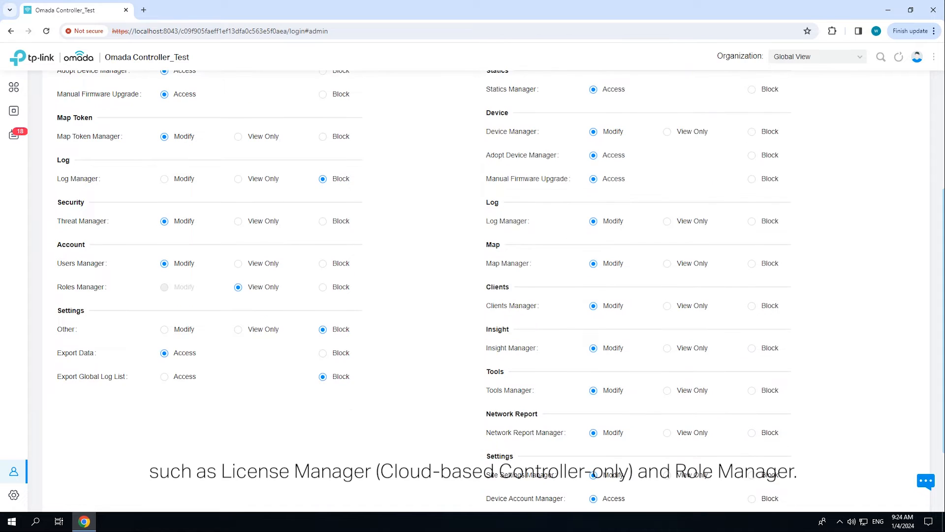
pyautogui.scroll(-1, 473, 296)
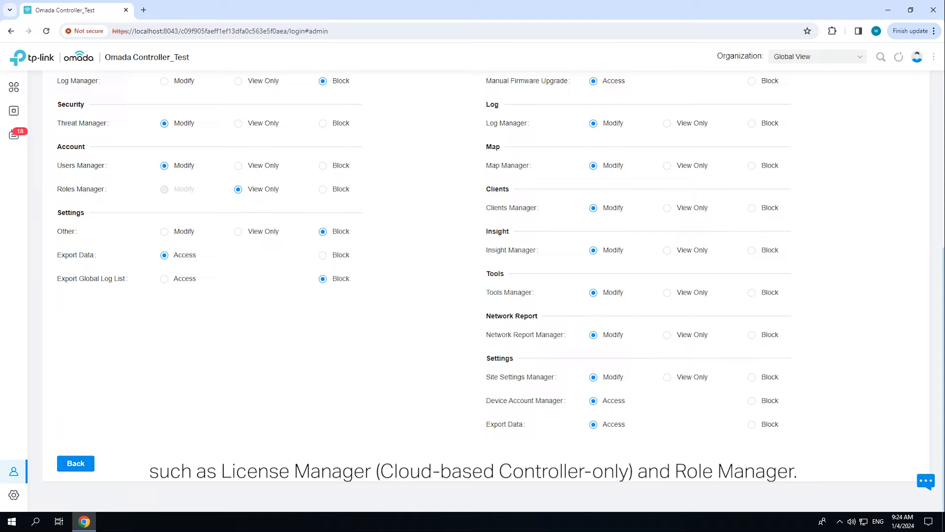
pyautogui.click(75, 463)
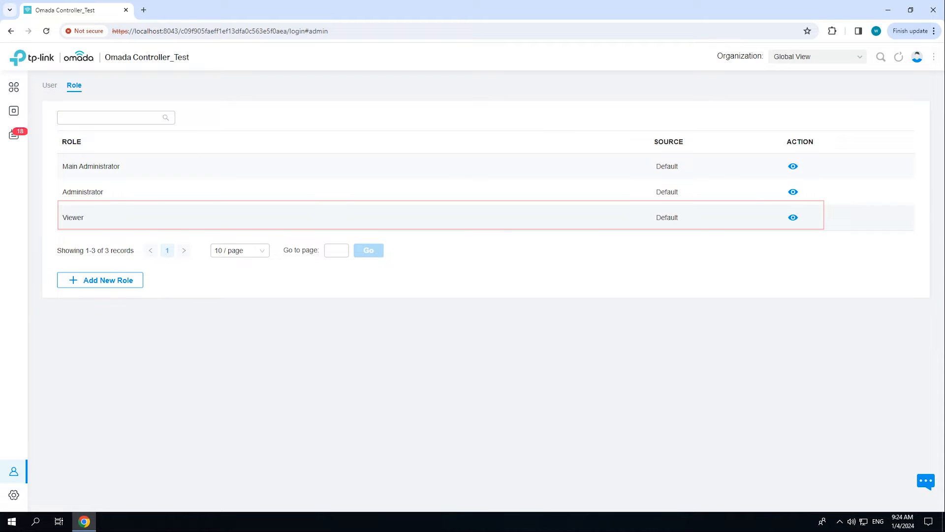
pyautogui.click(793, 217)
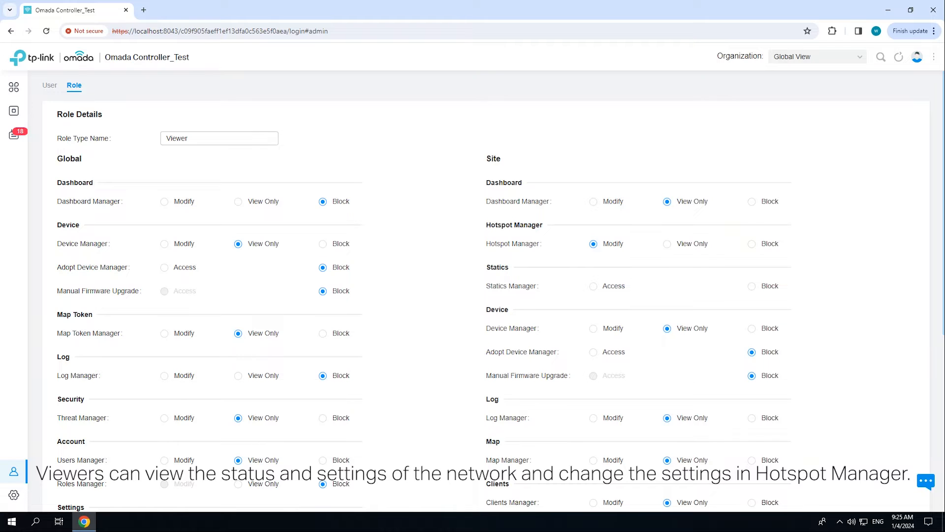
pyautogui.scroll(-2, 473, 290)
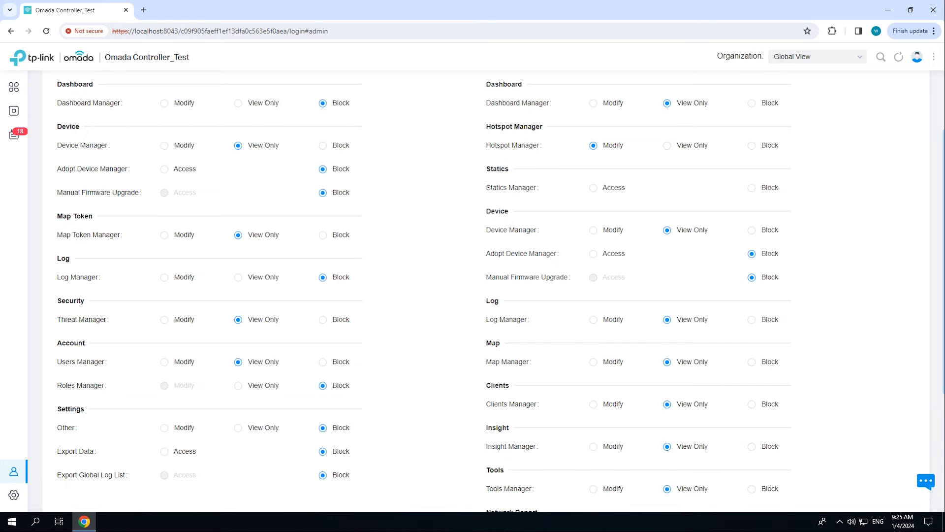
pyautogui.scroll(-4, 473, 290)
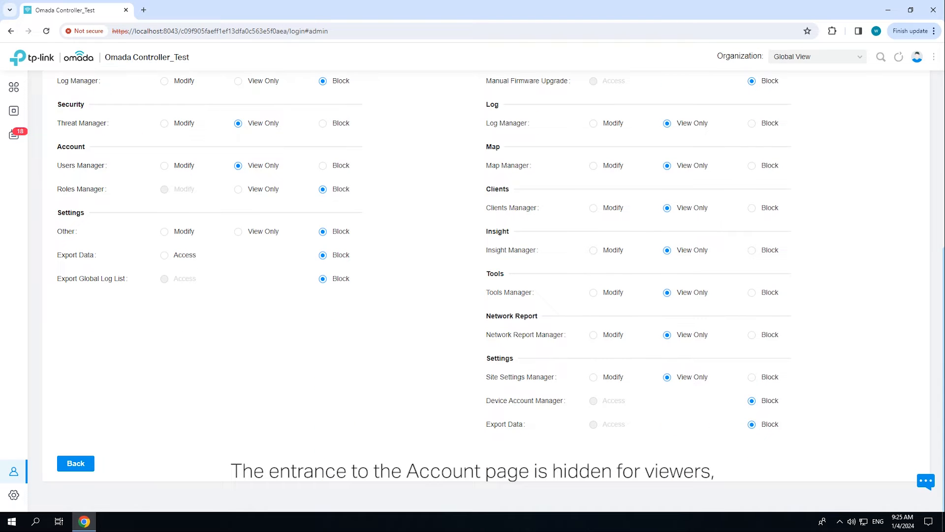
pyautogui.click(76, 463)
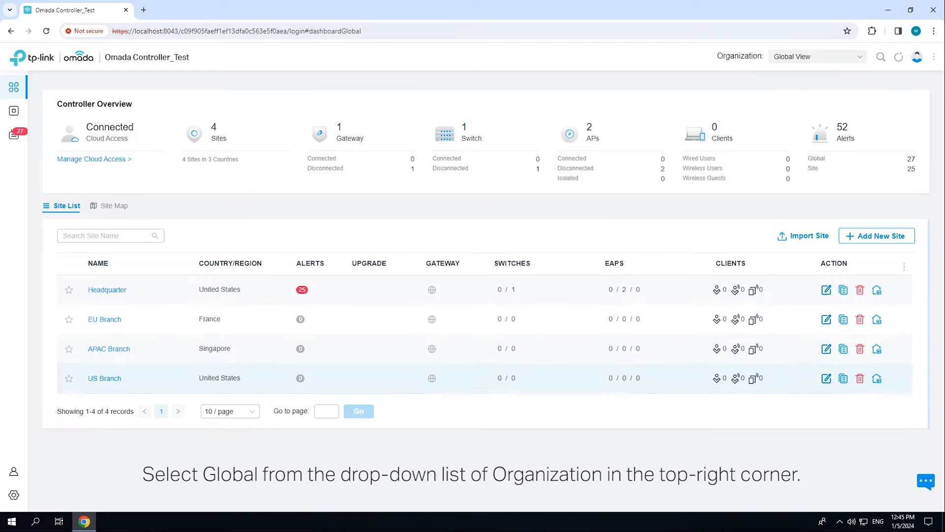
# - Start a new role named 'sub-admin' from the account Roles list
pyautogui.moveTo(14, 471)
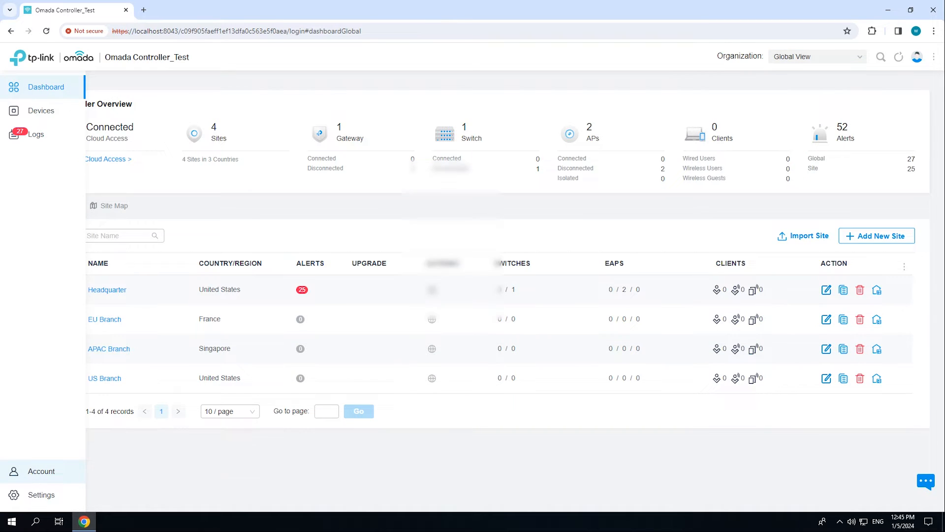
pyautogui.click(14, 471)
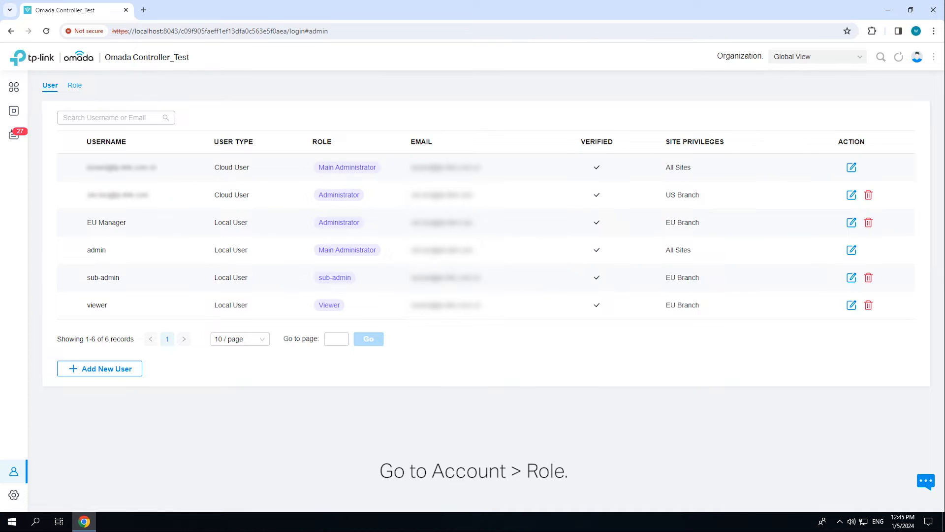
pyautogui.click(74, 85)
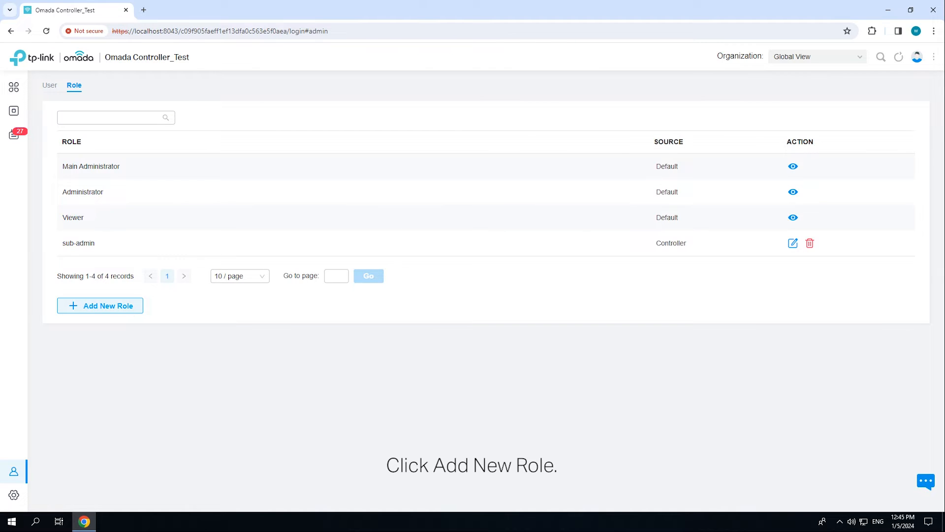
pyautogui.click(100, 305)
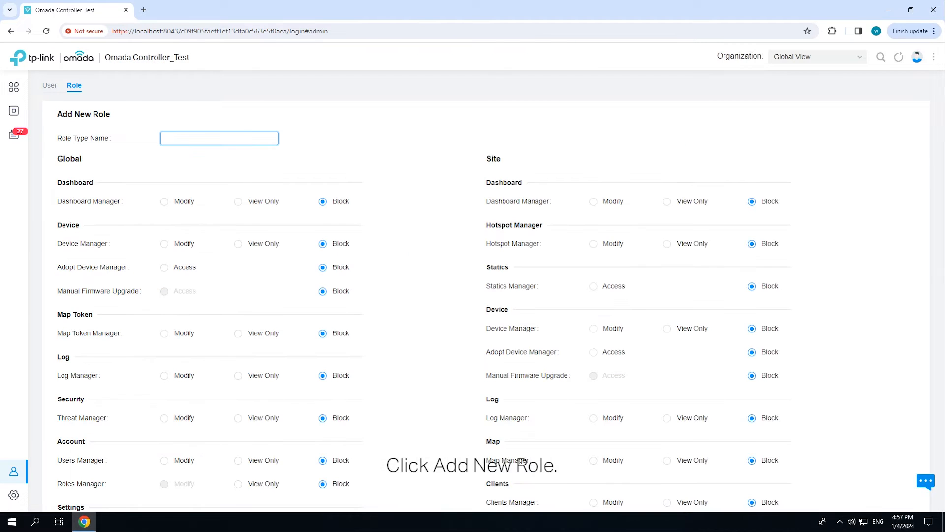
pyautogui.write('sub-admin')
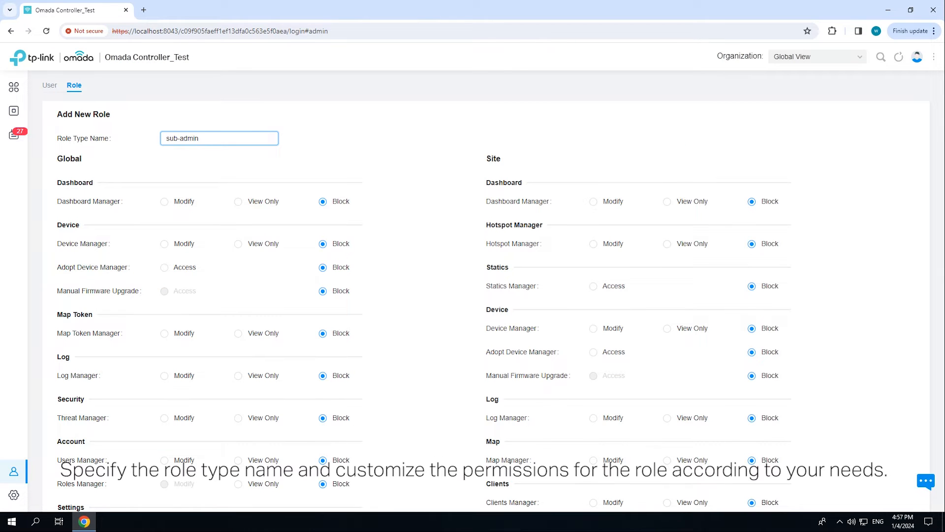
# - Give sub-admin global Modify on Dashboard, Device, Map Token, Threat, Users and Other; Log View Only
pyautogui.click(164, 202)
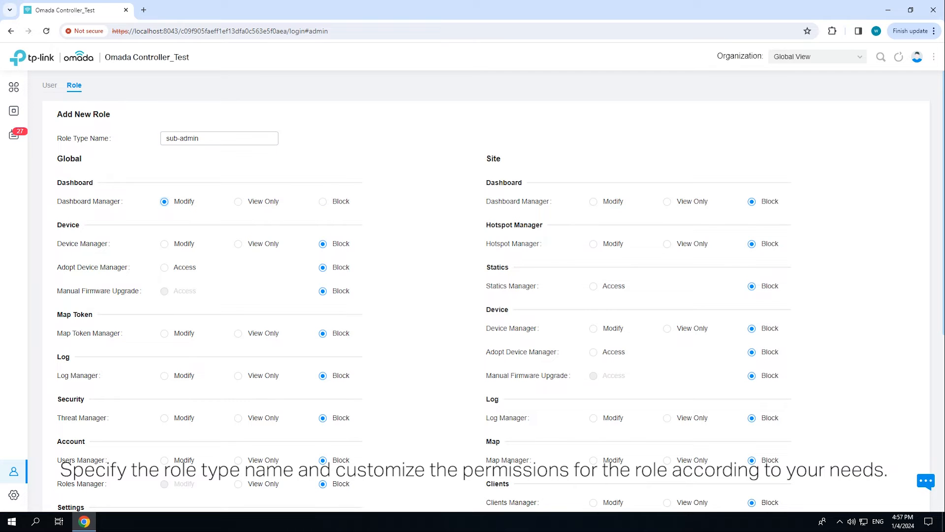
pyautogui.click(165, 245)
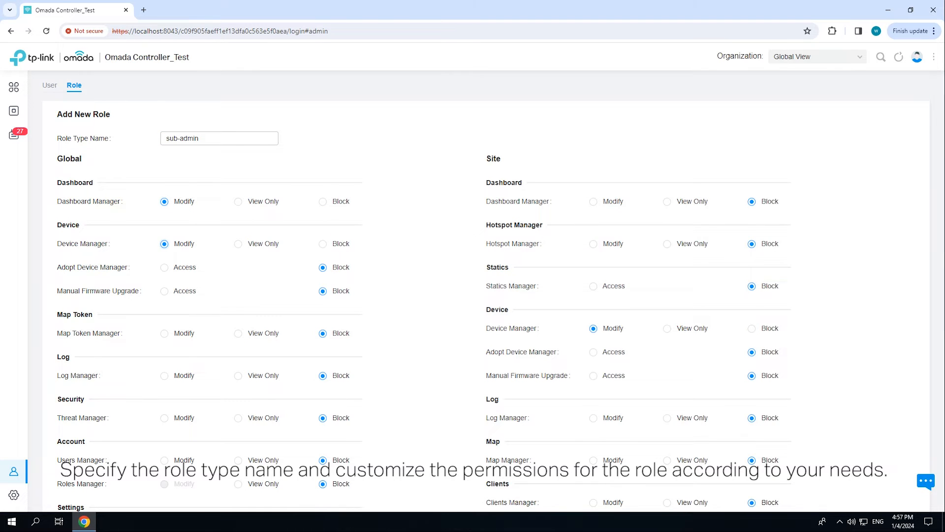
pyautogui.click(164, 334)
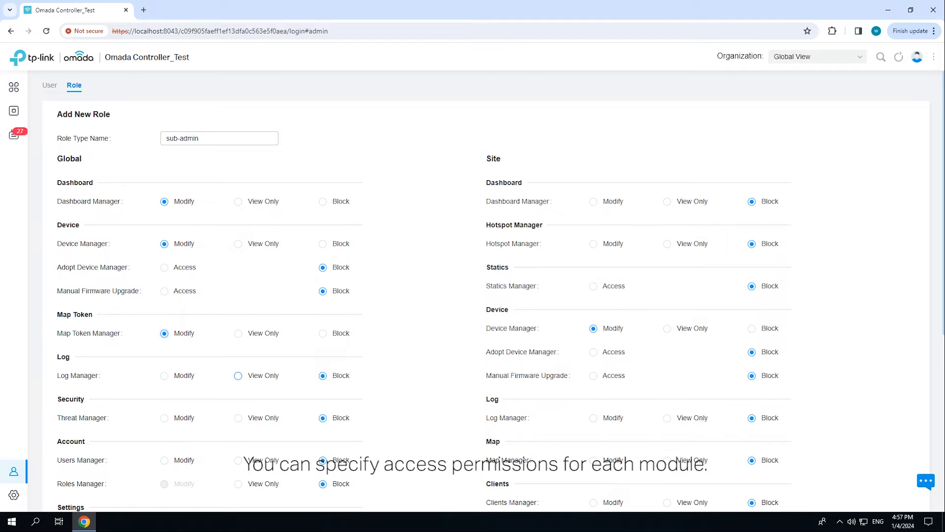
pyautogui.click(239, 376)
pyautogui.scroll(-1, 238, 376)
pyautogui.click(164, 368)
pyautogui.click(164, 411)
pyautogui.scroll(-1, 164, 411)
pyautogui.scroll(-1, 164, 378)
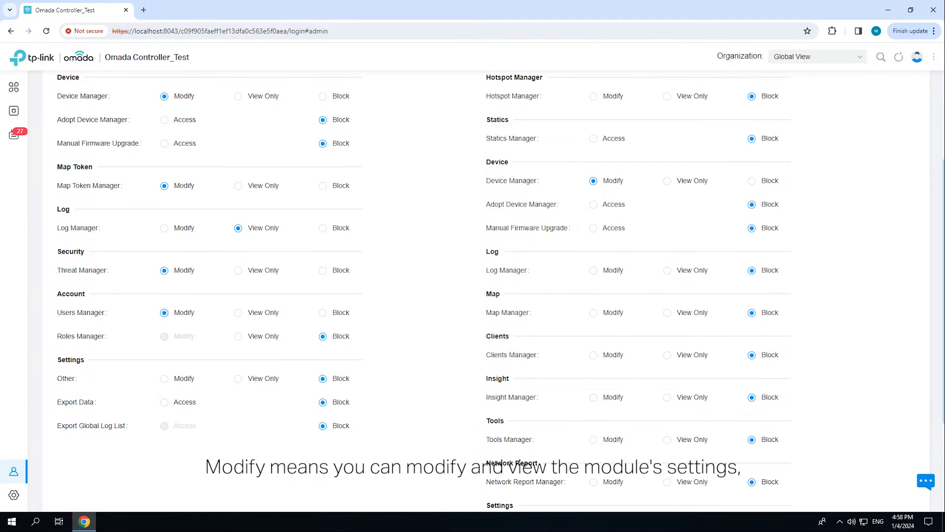
pyautogui.click(164, 378)
pyautogui.scroll(2, 164, 378)
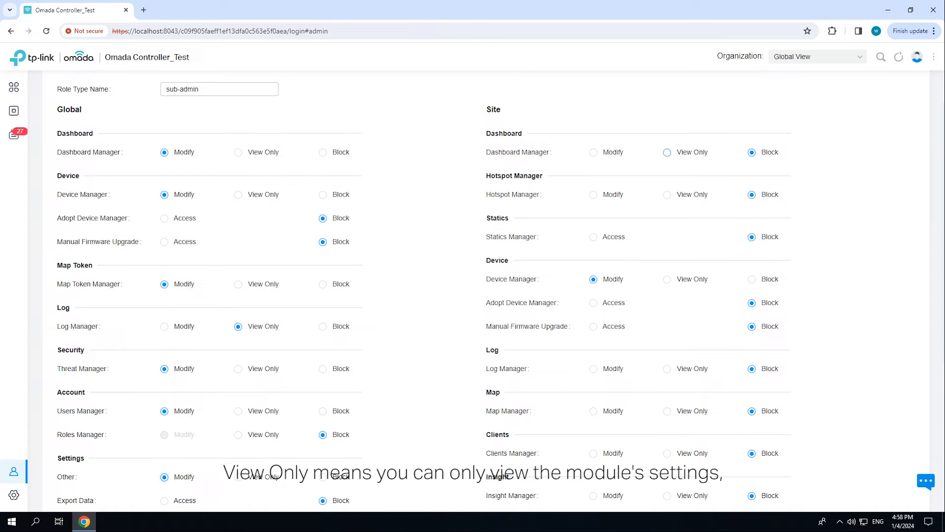
# - Set site Hotspot, Dashboard, Map, Clients and Tools to Modify, Adopt Access, Log View Only, and create the role
pyautogui.click(593, 195)
pyautogui.click(593, 153)
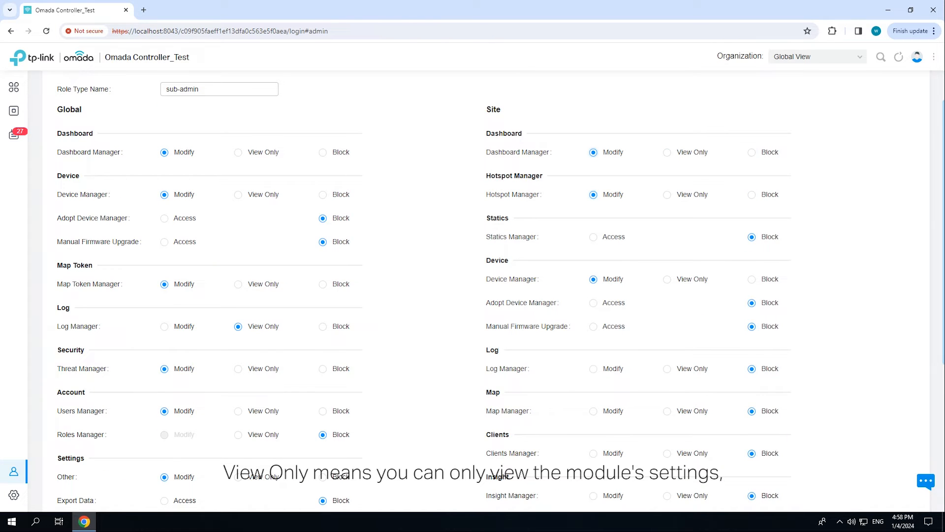
pyautogui.click(593, 302)
pyautogui.click(667, 369)
pyautogui.scroll(-1, 666, 369)
pyautogui.click(593, 361)
pyautogui.scroll(-1, 593, 362)
pyautogui.click(593, 355)
pyautogui.click(593, 439)
pyautogui.scroll(-2, 593, 439)
pyautogui.click(79, 463)
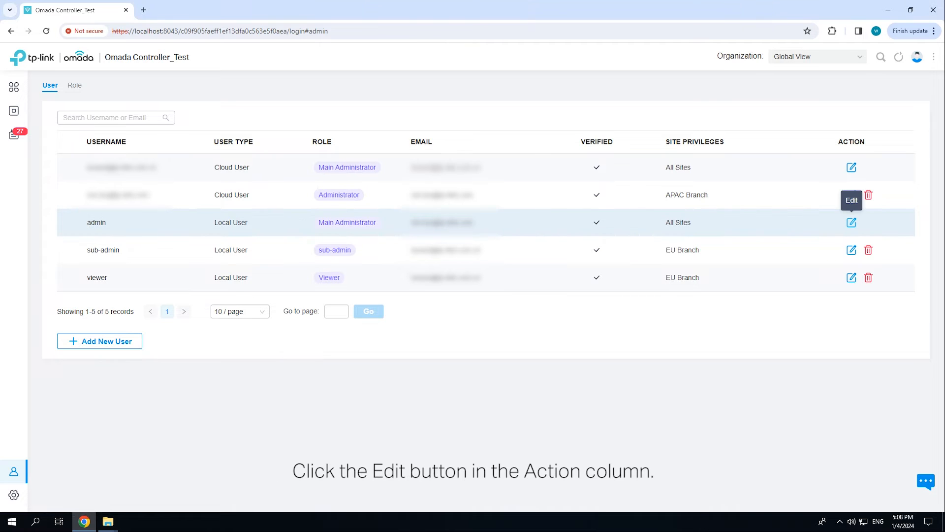
# - Open the admin account's edit page, confirming with the account password
pyautogui.click(851, 222)
pyautogui.click(482, 255)
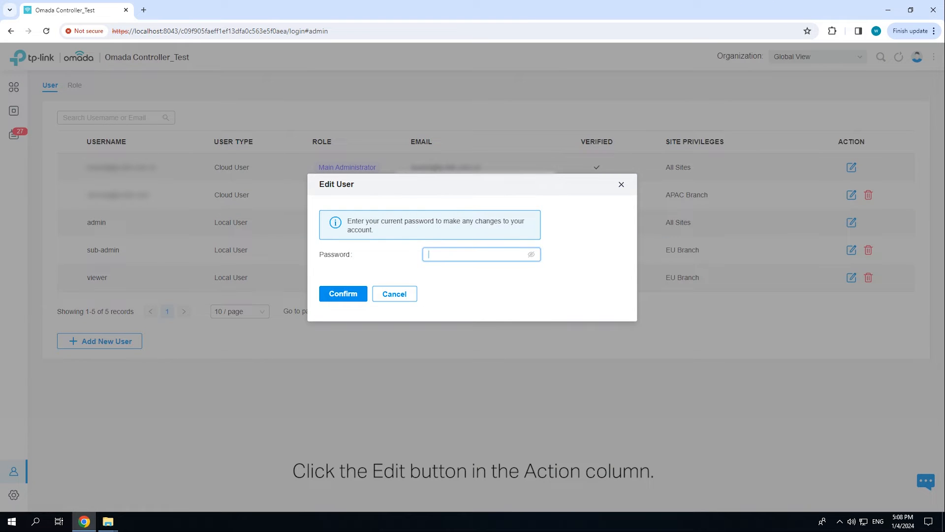
pyautogui.write('•••••••••••')
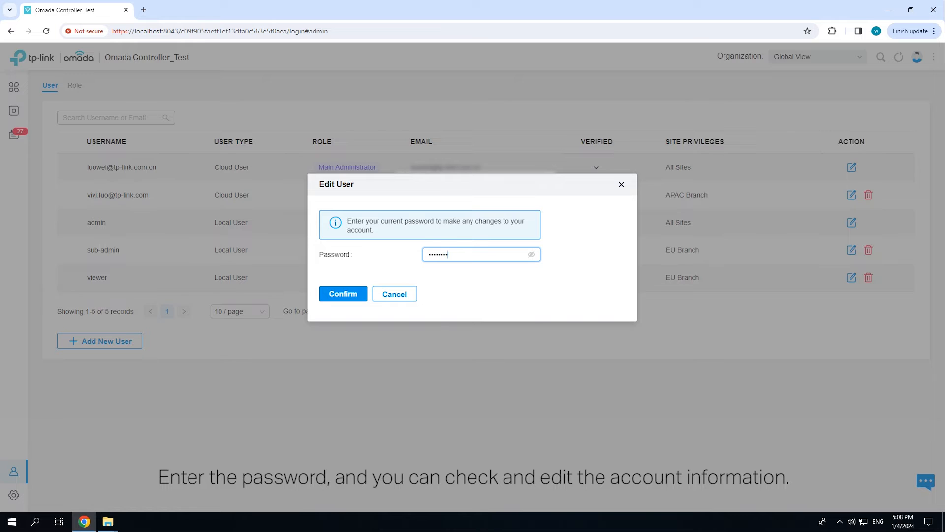
pyautogui.click(344, 294)
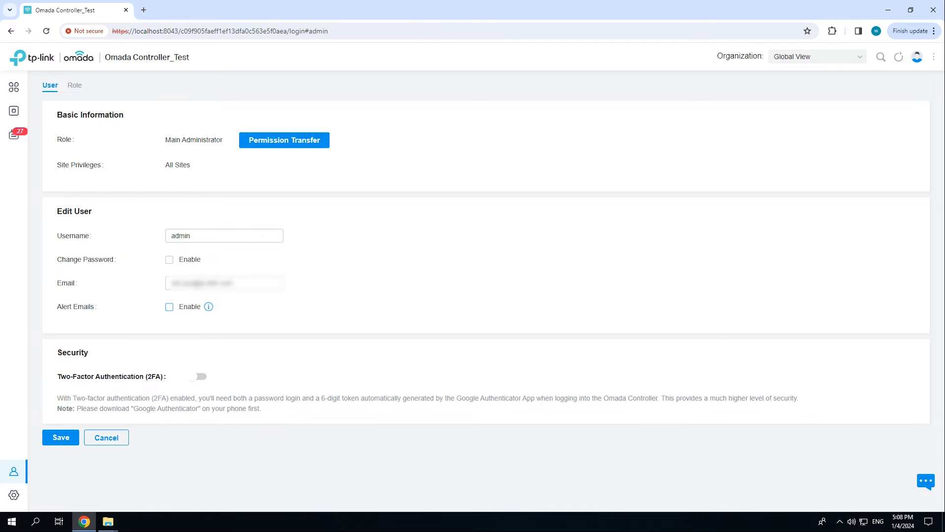
# - Preview a Main Administrator transfer to sub-admin without applying it, then enable alert emails
pyautogui.click(284, 141)
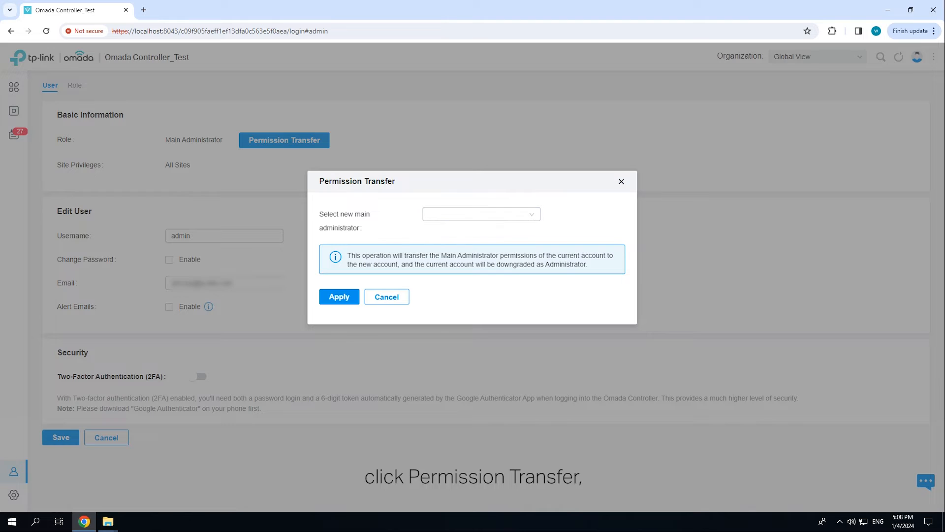
pyautogui.click(481, 214)
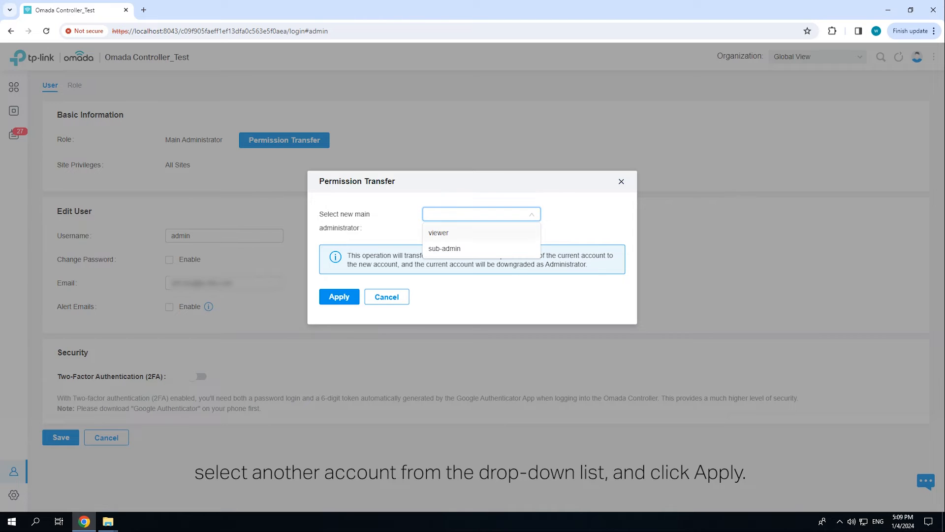
pyautogui.click(445, 248)
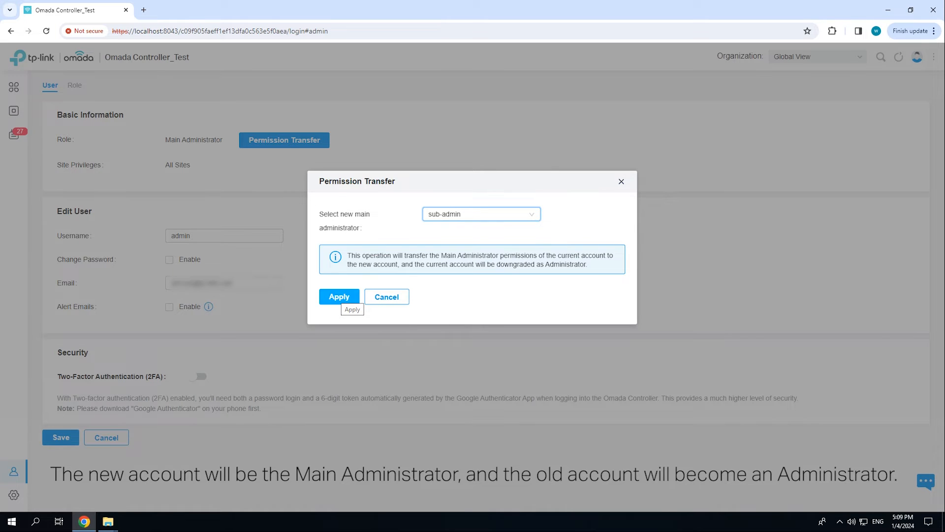
pyautogui.click(339, 297)
pyautogui.click(170, 307)
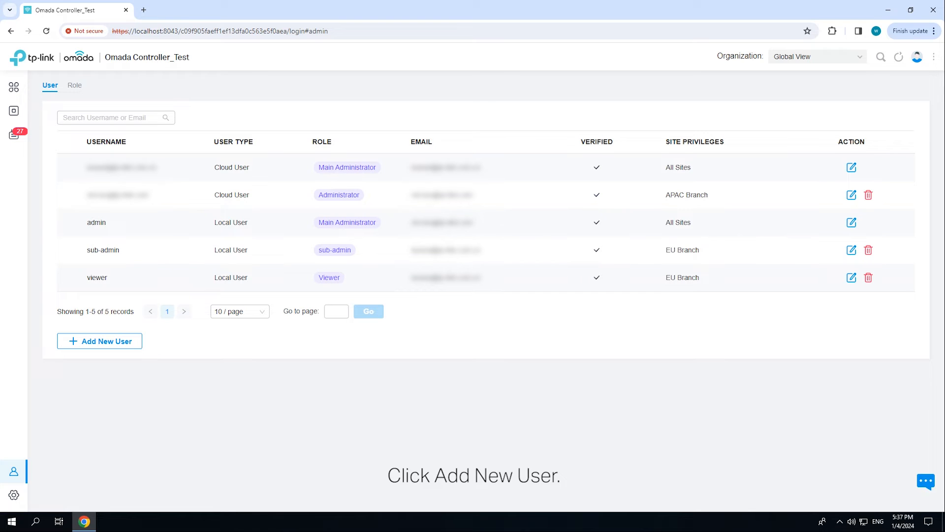
# - Add local user 'EU Manager' with a password, the Administrator role and site-limited privileges
pyautogui.click(100, 340)
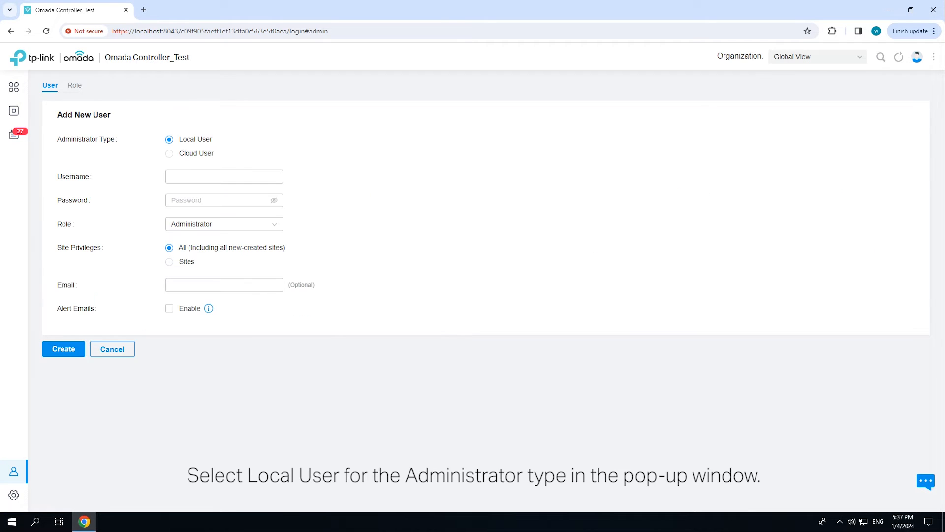
pyautogui.click(222, 177)
pyautogui.write('EU Manager')
pyautogui.click(224, 200)
pyautogui.write('•••••••••••')
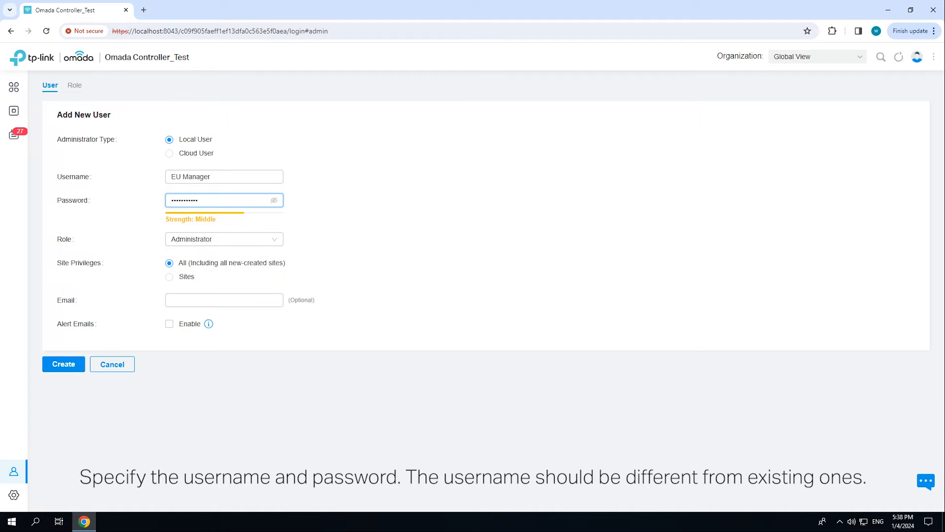
pyautogui.click(224, 239)
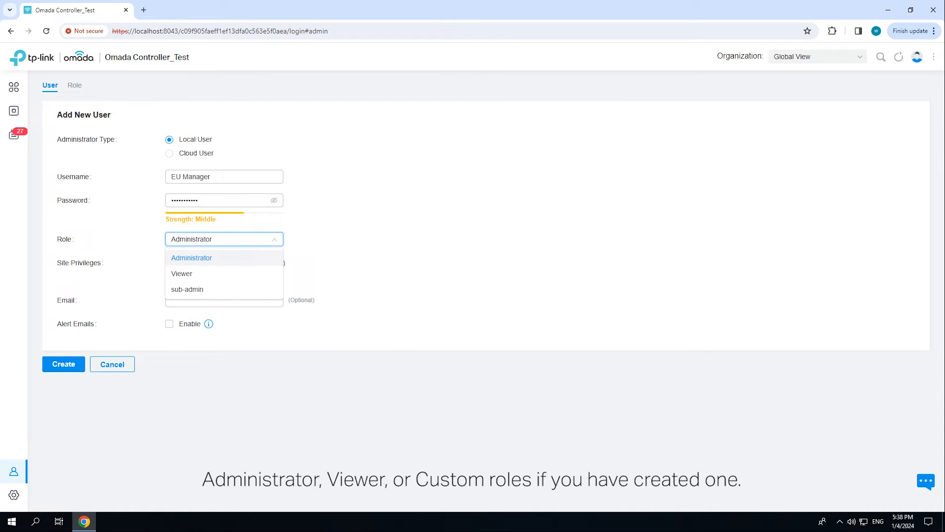
pyautogui.click(224, 258)
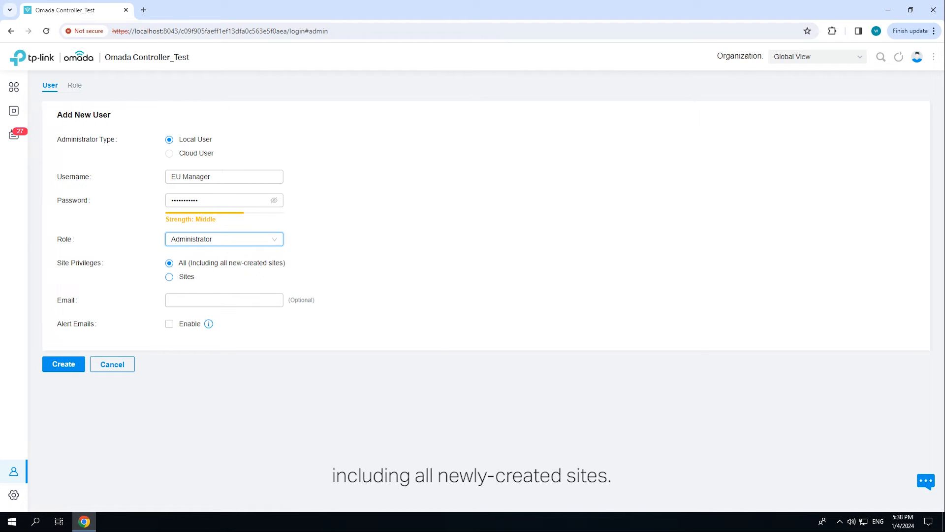
pyautogui.click(169, 277)
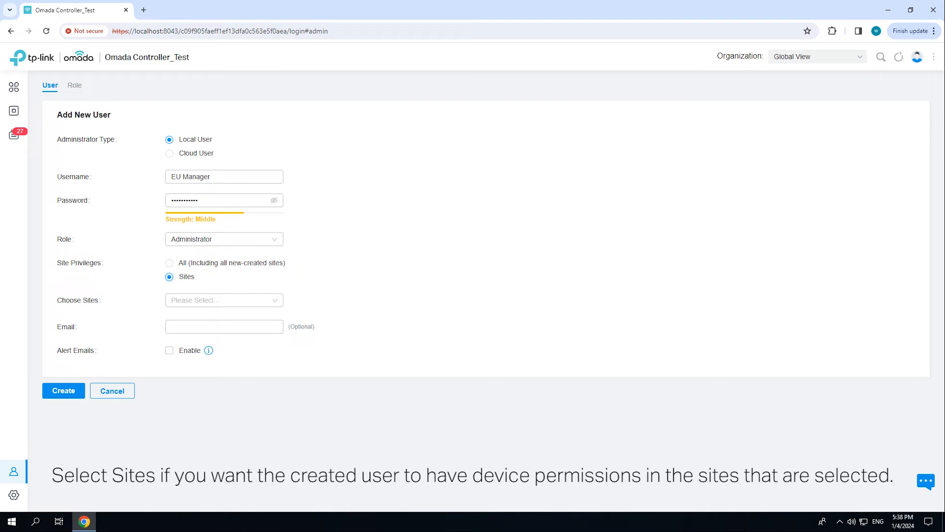
# - Assign EU Manager the EU Branch site, enter an email, enable alert emails, and create the user
pyautogui.click(224, 300)
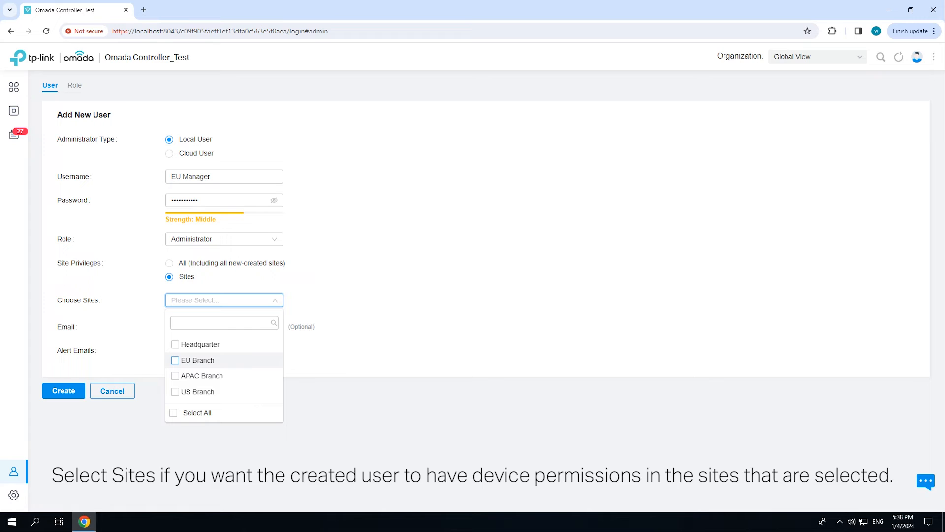
pyautogui.click(175, 360)
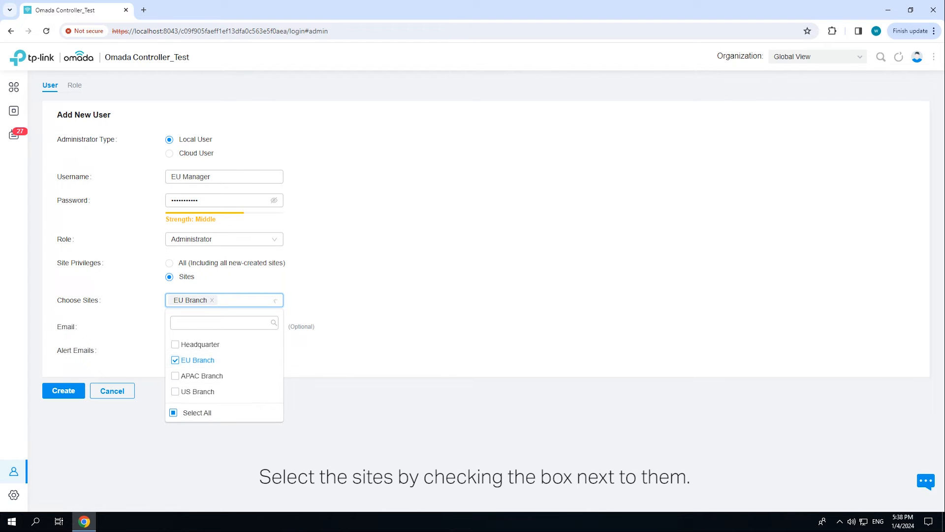
pyautogui.click(374, 350)
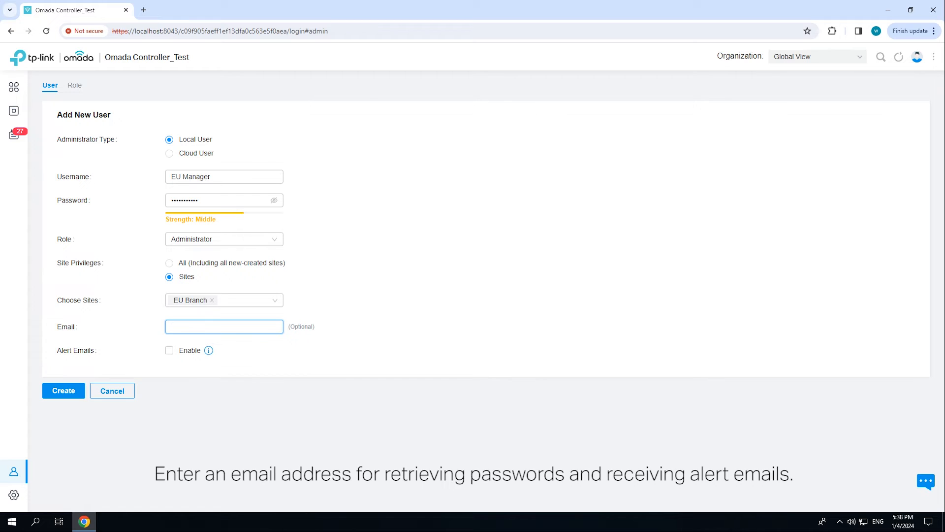
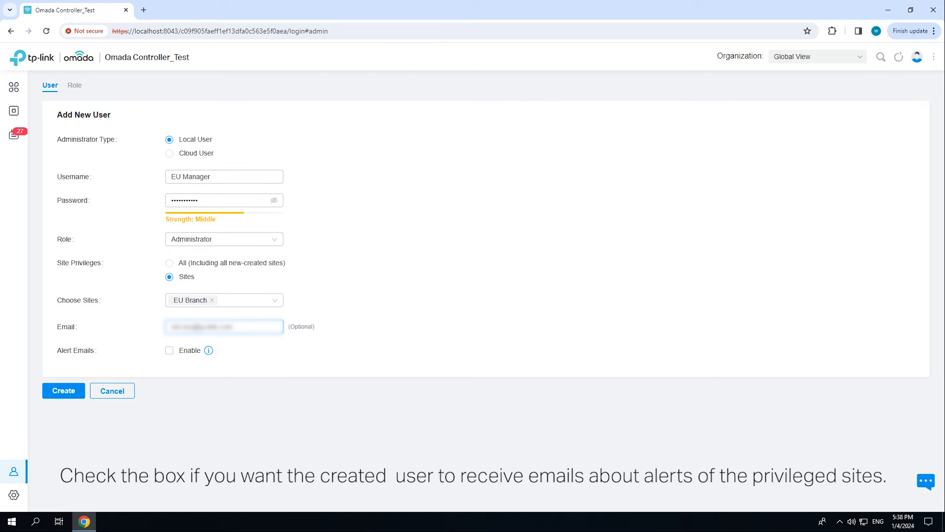
pyautogui.click(169, 350)
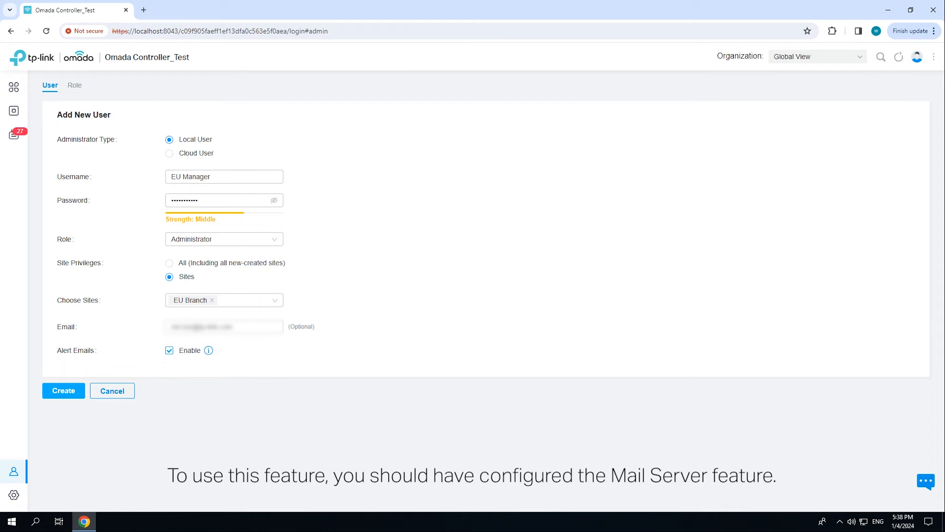
pyautogui.click(73, 392)
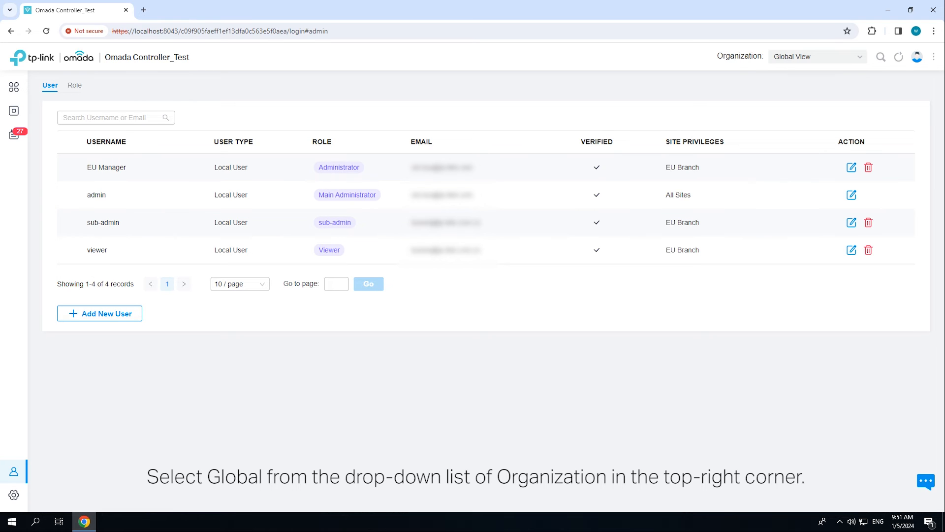
# - Switch on Cloud Access, bind it to a TP-Link ID with its password, then return to the user list
pyautogui.moveTo(17, 495)
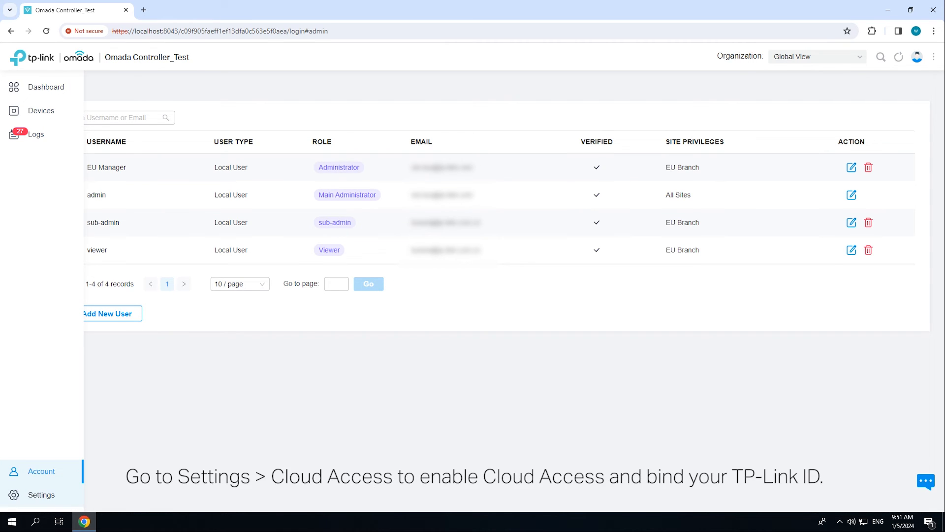
pyautogui.click(16, 495)
pyautogui.click(58, 271)
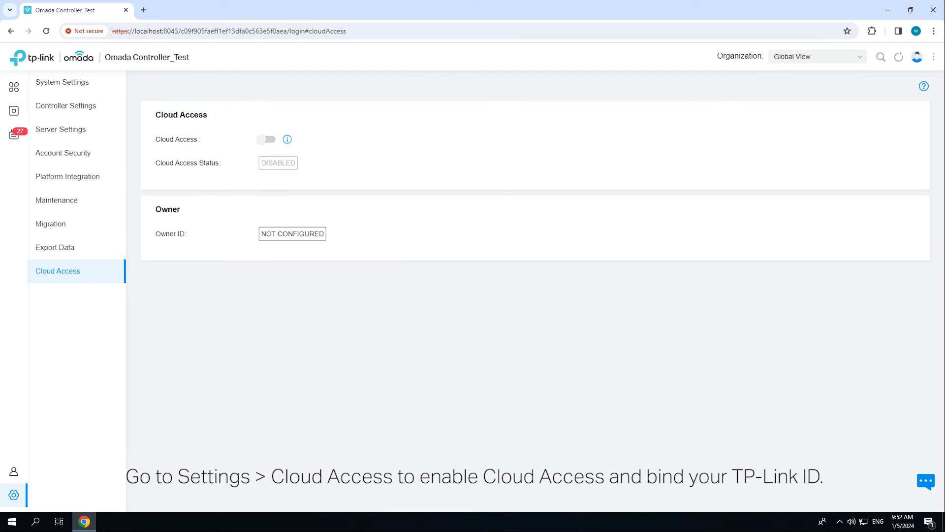
pyautogui.click(267, 139)
pyautogui.click(482, 248)
pyautogui.write('xxxxxx@tp-link.com.cn')
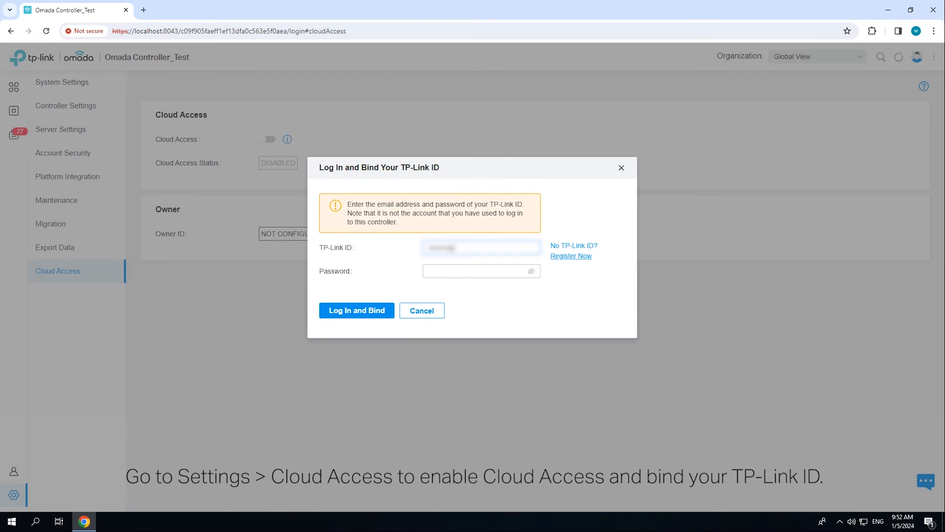
pyautogui.click(481, 271)
pyautogui.write('xxxxxxxx')
pyautogui.click(357, 310)
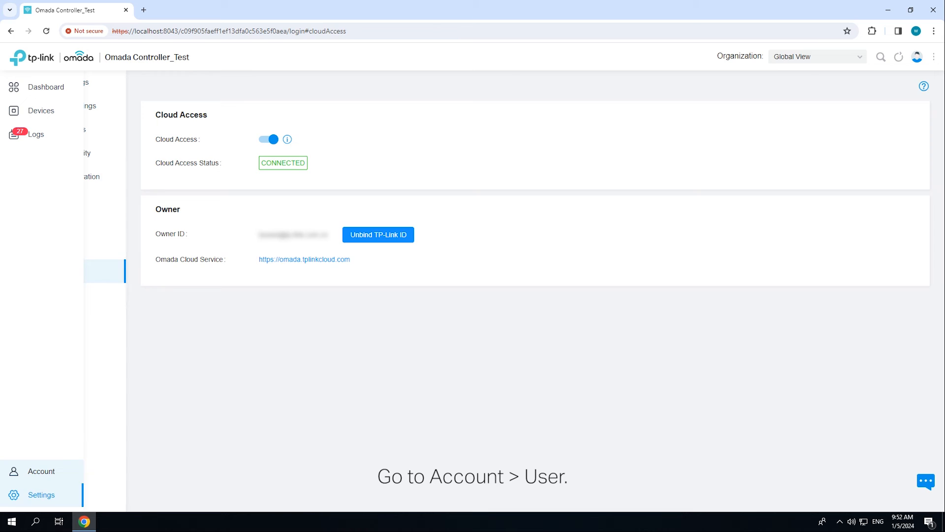
pyautogui.click(19, 471)
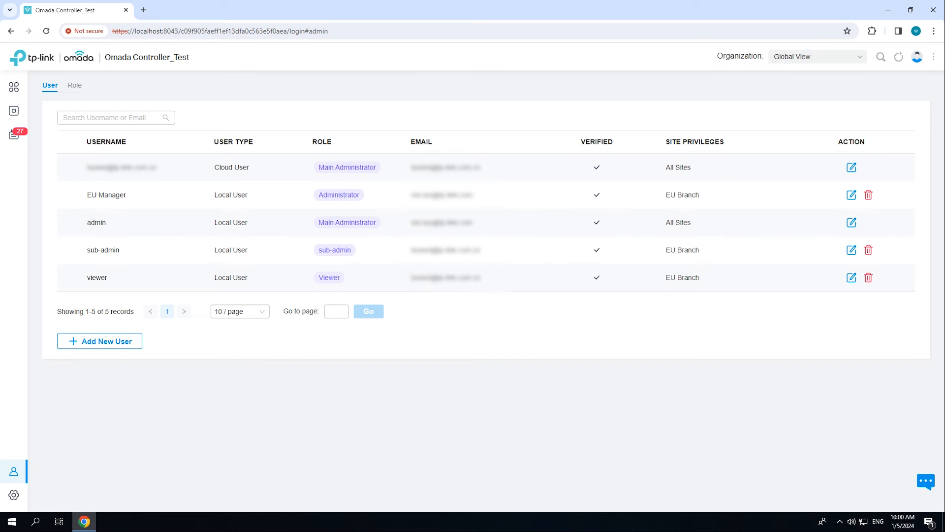
# - Begin a new Cloud User with the invitee's TP-Link ID and the Administrator role
pyautogui.click(99, 340)
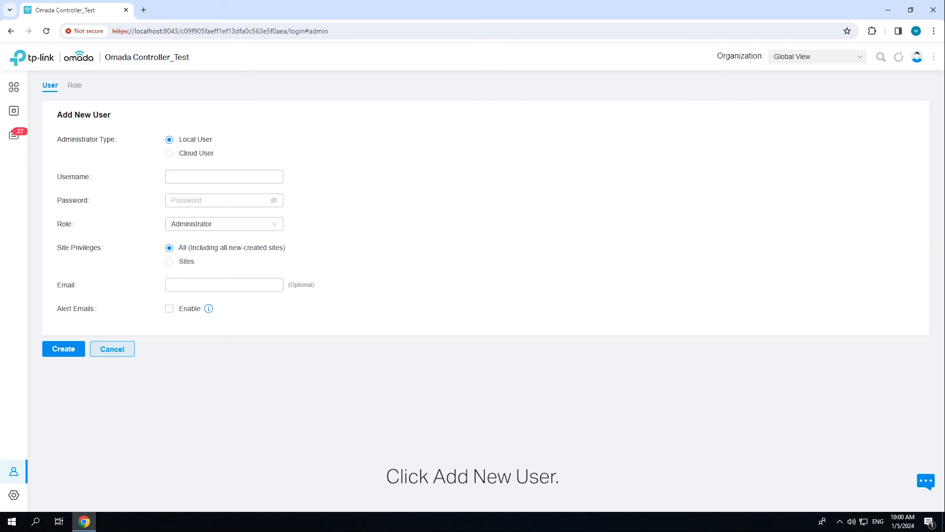
pyautogui.click(169, 153)
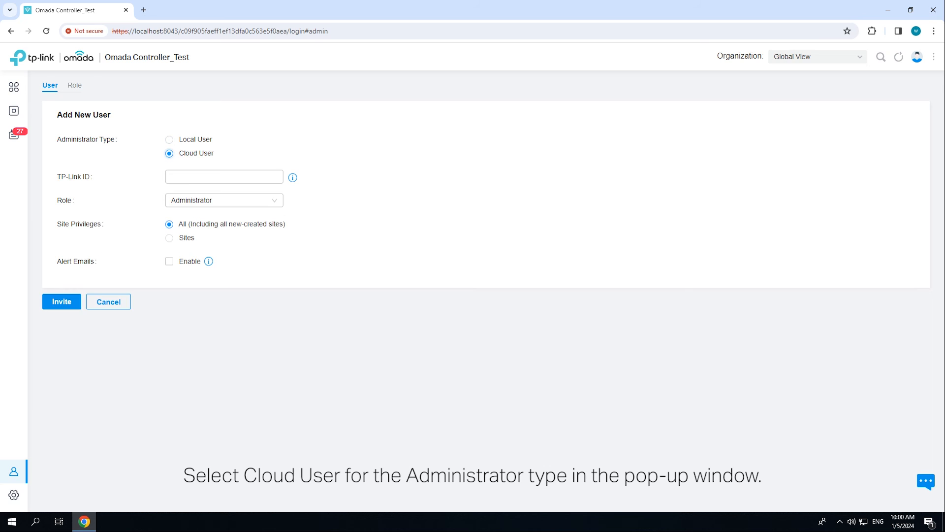
pyautogui.click(225, 177)
pyautogui.write('***')
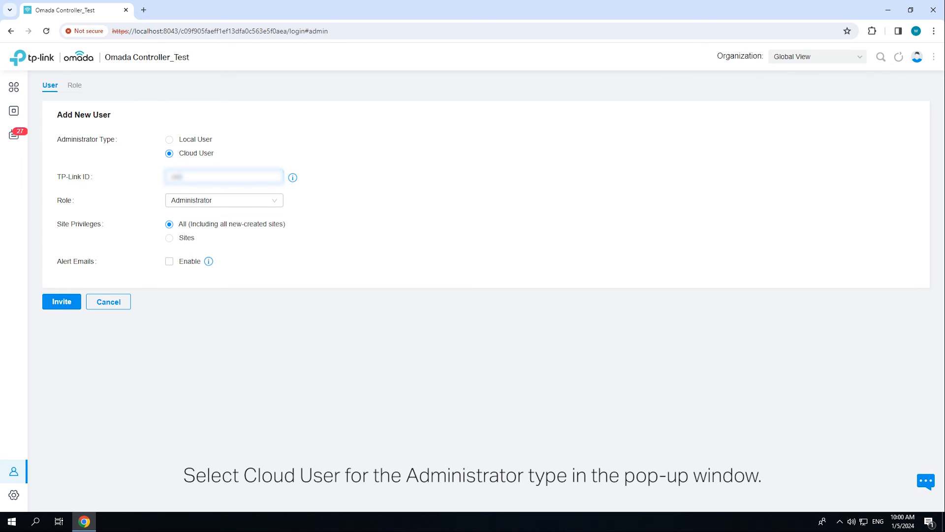
pyautogui.write('***********')
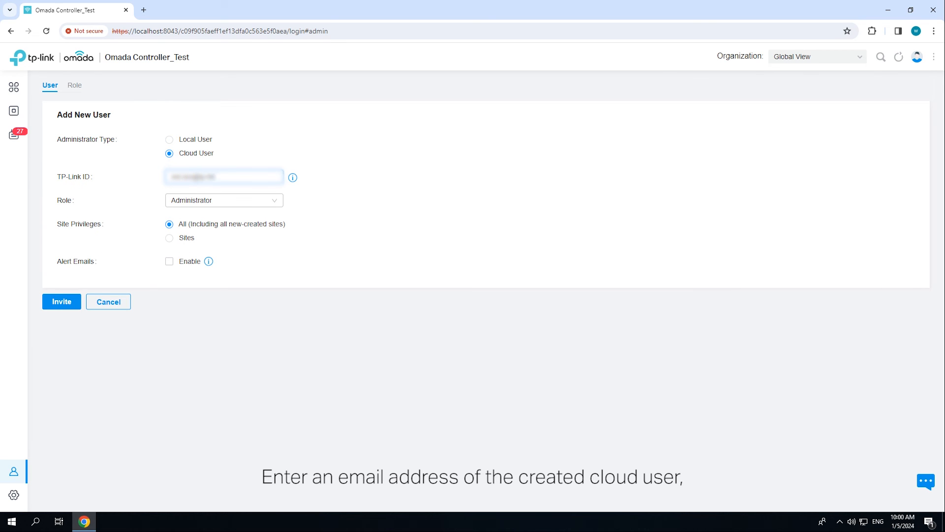
pyautogui.write('om')
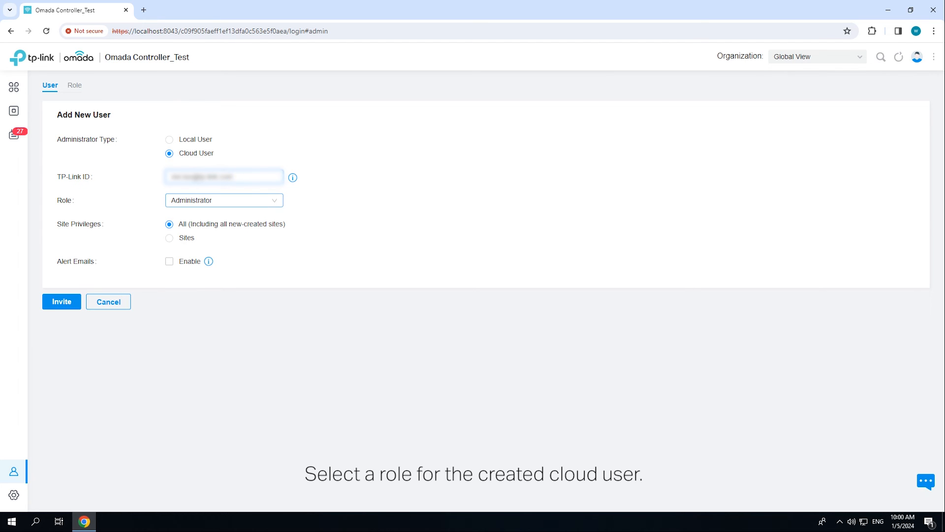
pyautogui.click(224, 201)
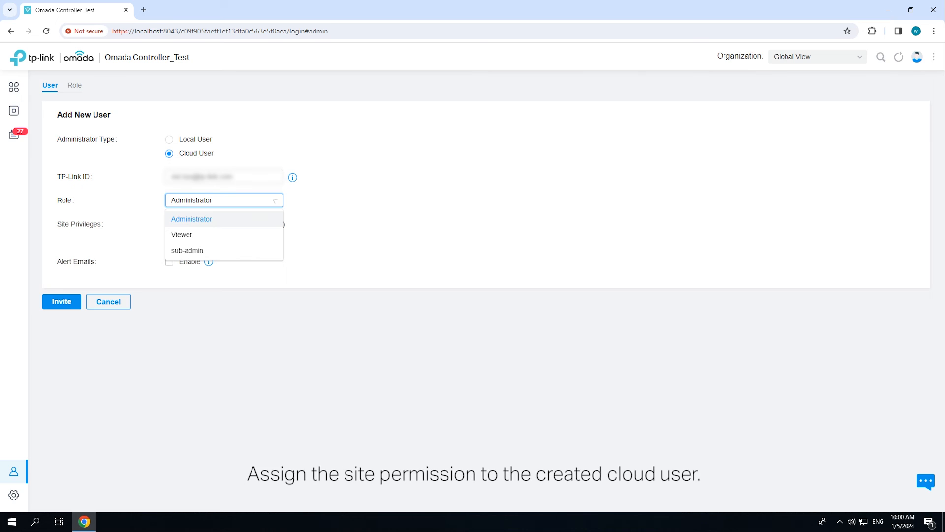
pyautogui.click(191, 219)
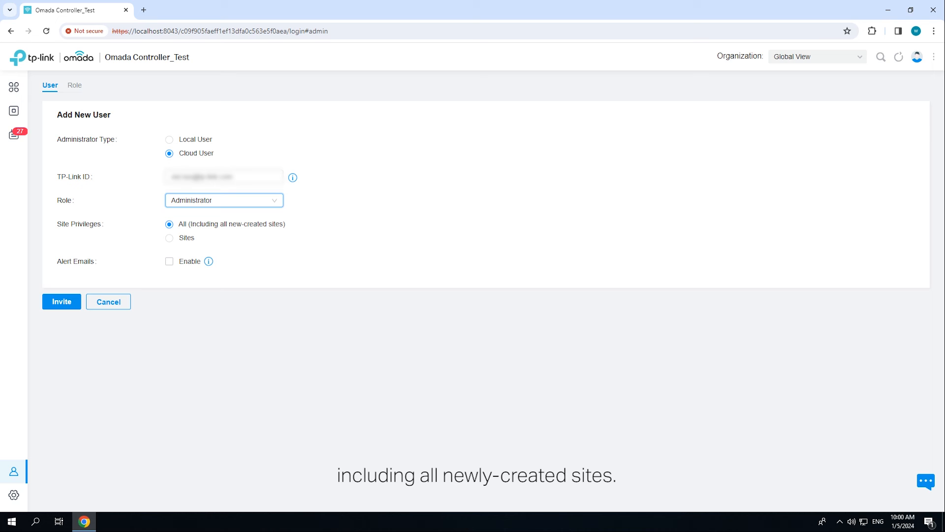
# - Restrict the cloud user to the US Branch site, enable alert emails, and send the invitation
pyautogui.click(169, 238)
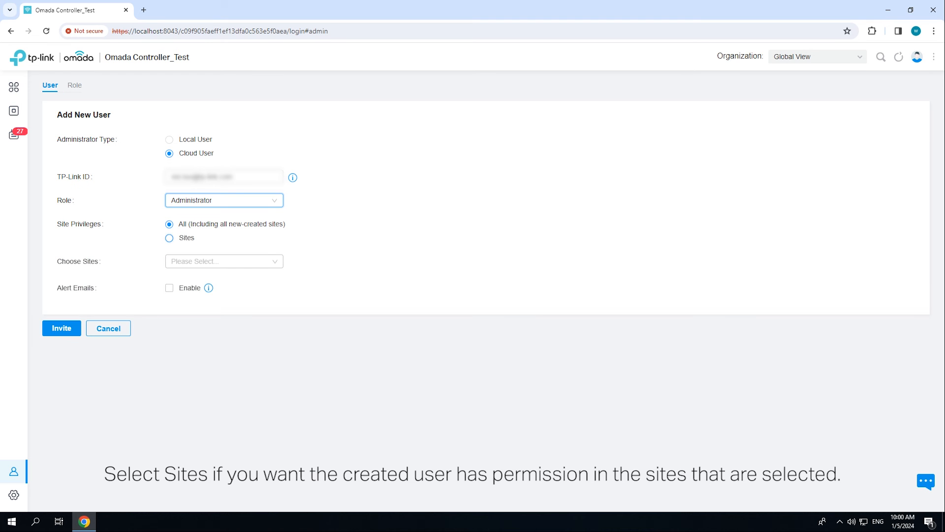
pyautogui.click(224, 261)
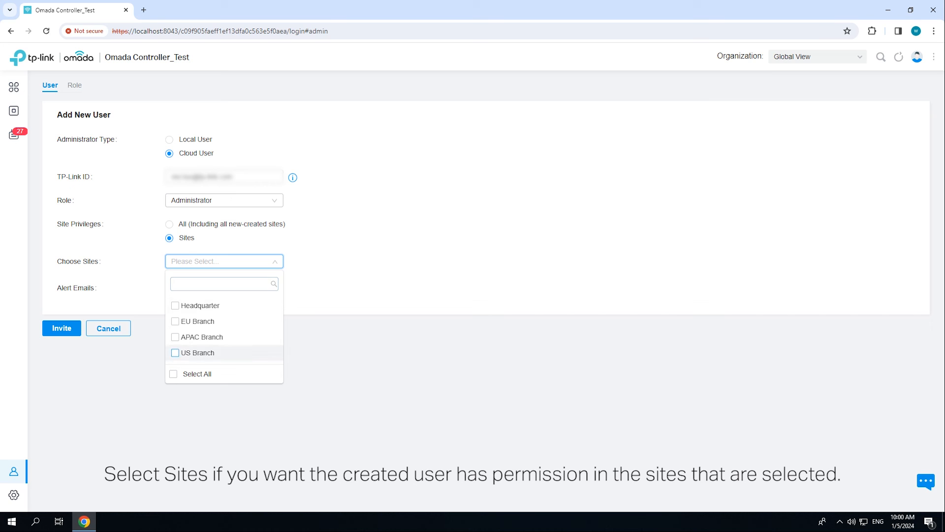
pyautogui.click(175, 353)
pyautogui.click(324, 349)
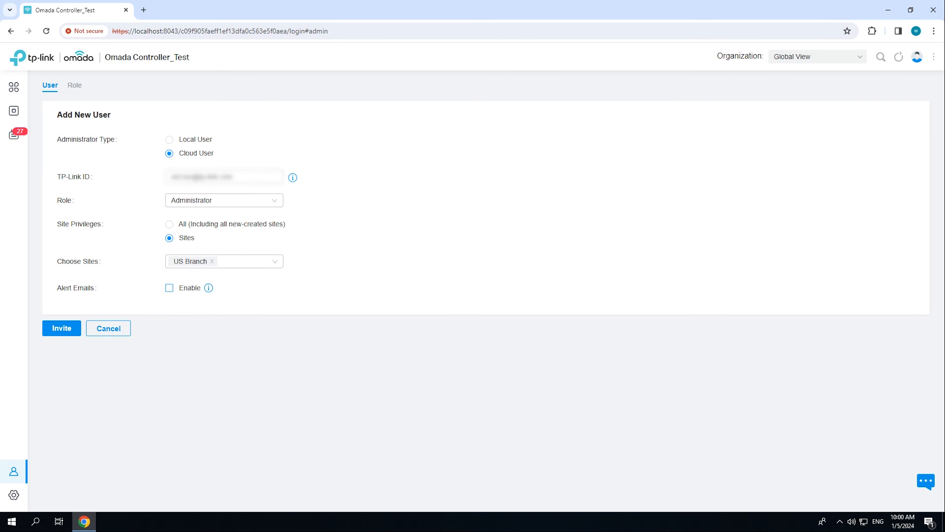
pyautogui.click(169, 288)
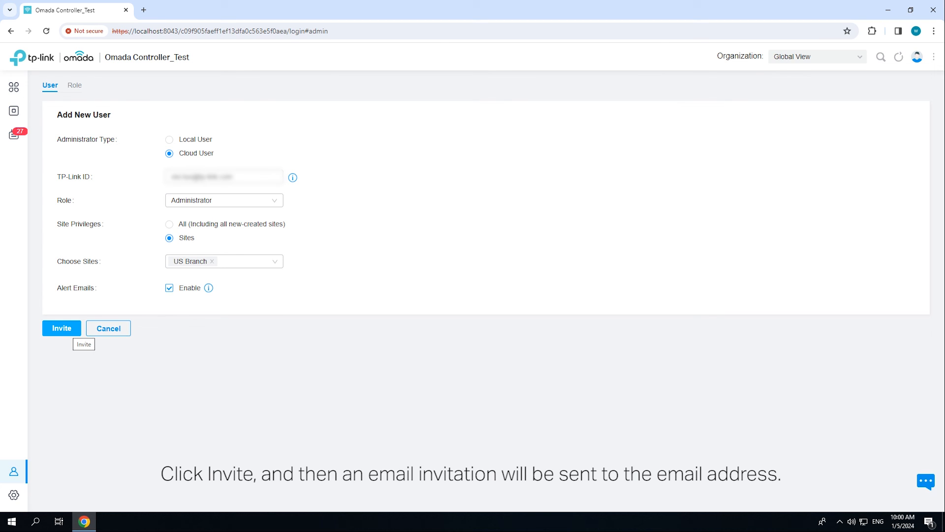
pyautogui.click(74, 328)
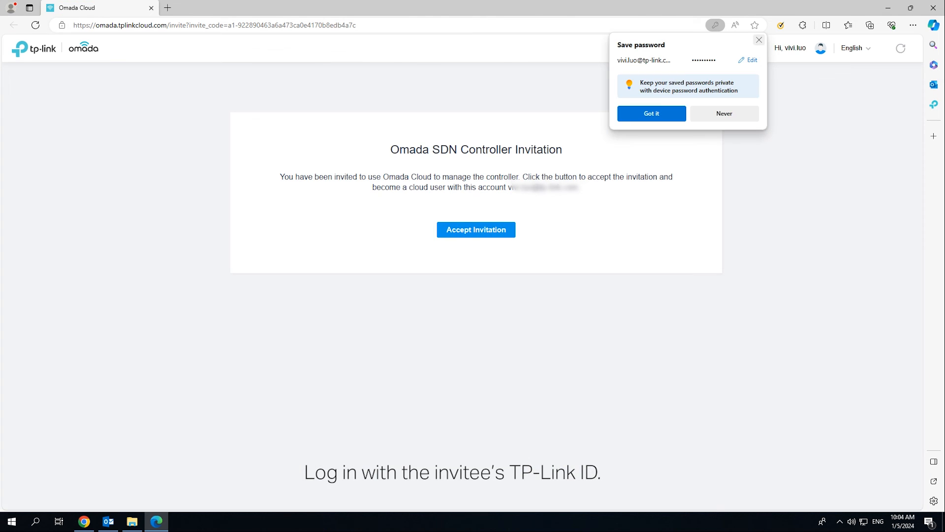
# - Dismiss the browser's save-password prompt and accept the controller invitation
pyautogui.click(759, 40)
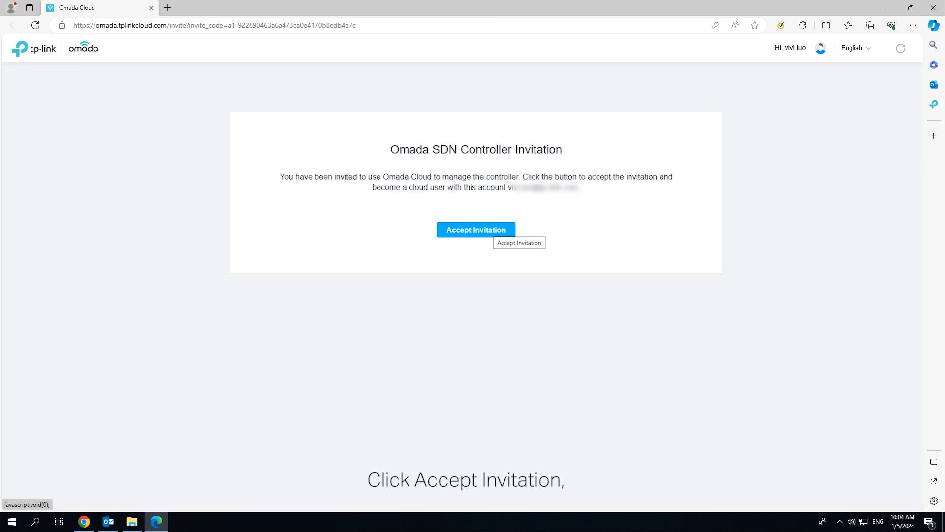
pyautogui.click(489, 230)
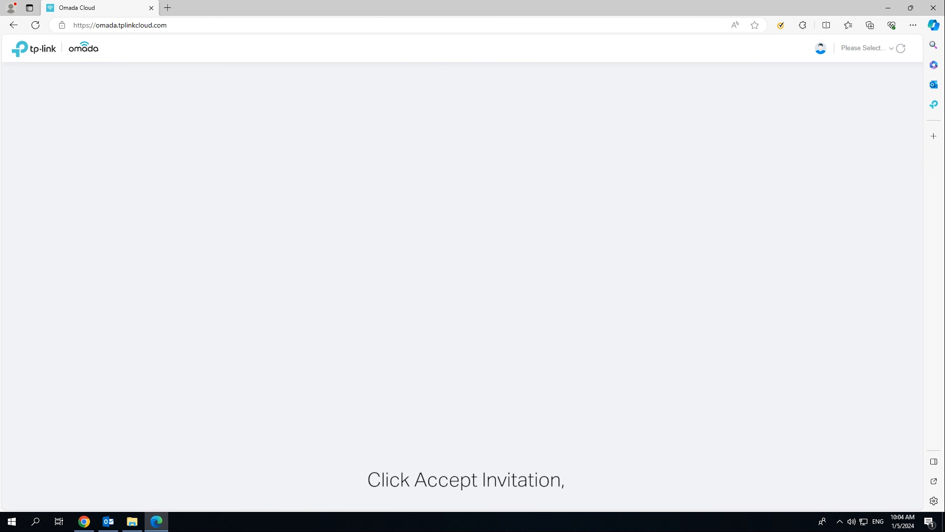